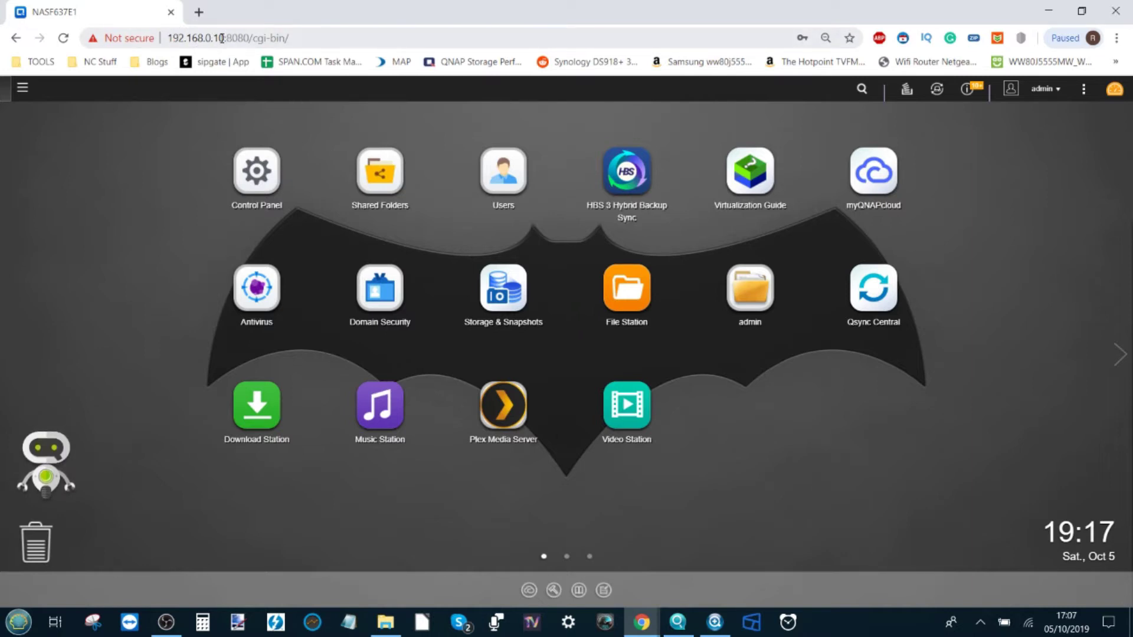
# Select the last octet '10' of the NAS's local IP address in the address bar.
pyautogui.click(218, 38)
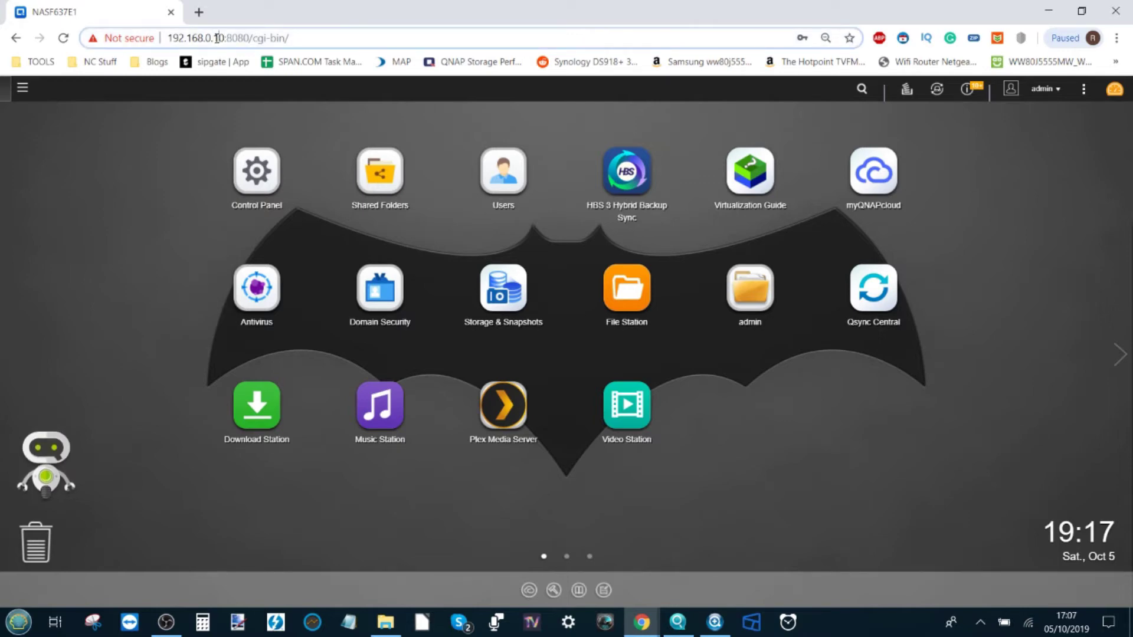
pyautogui.doubleClick(218, 37)
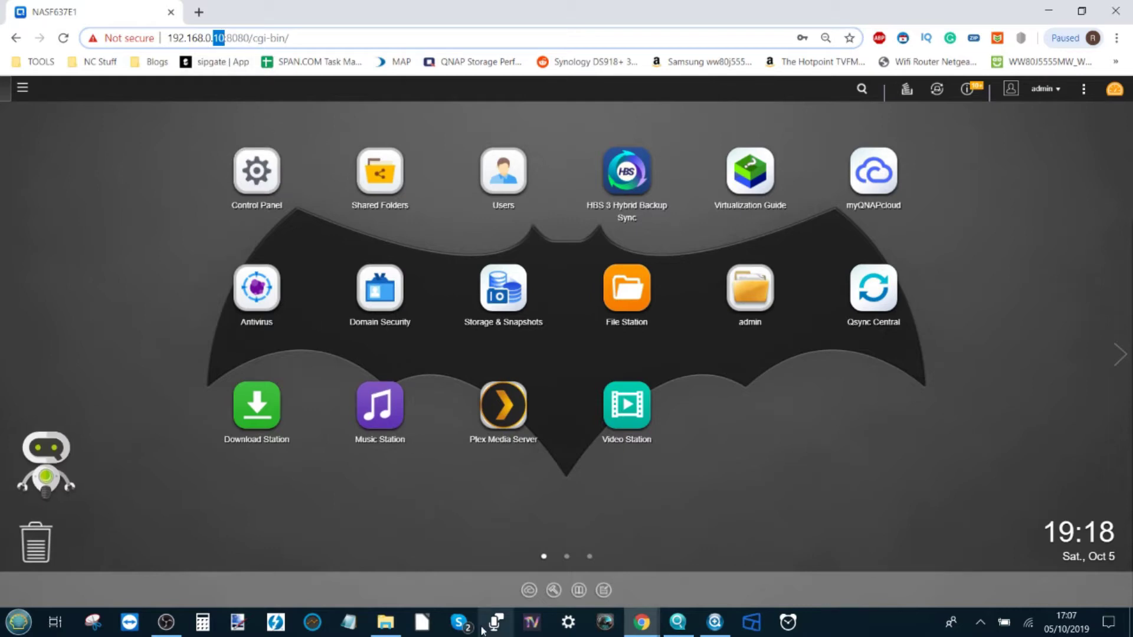
pyautogui.moveTo(655, 626)
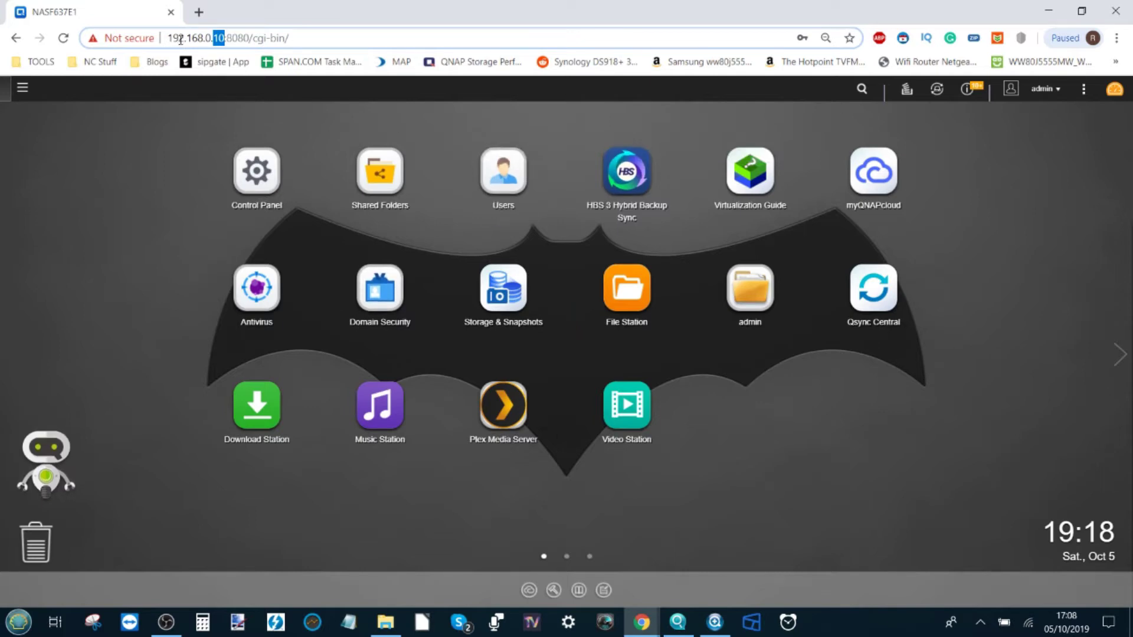
pyautogui.click(217, 39)
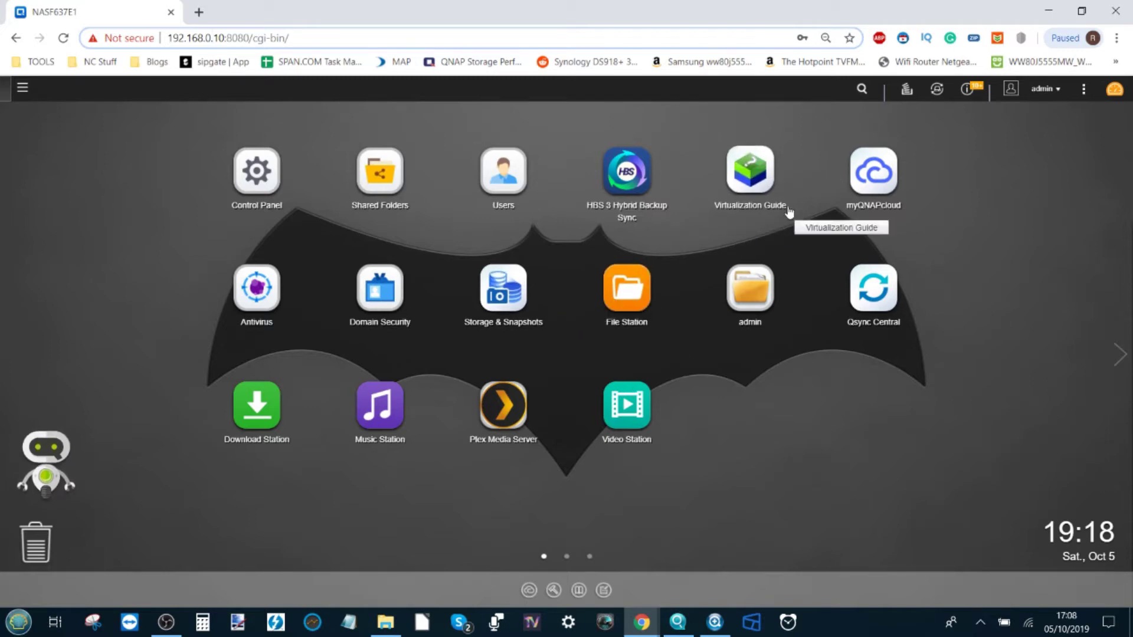
# Open myQNAPcloud, move its window lower, and start the setup wizard at QNAP ID sign-in.
pyautogui.click(874, 172)
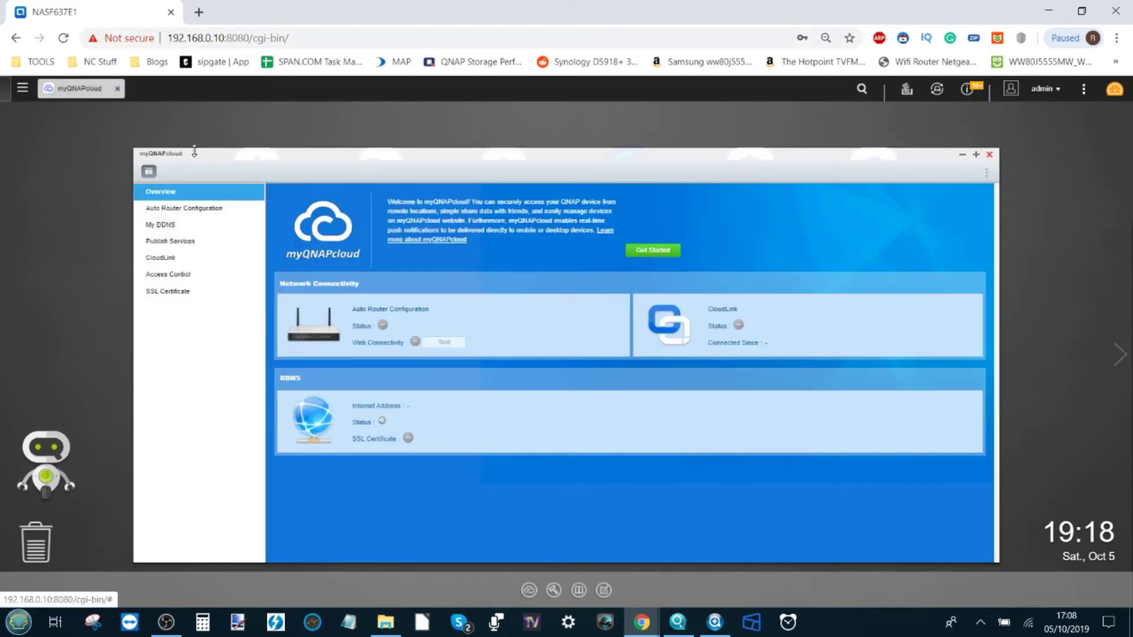
pyautogui.moveTo(192, 152); pyautogui.dragTo(198, 199)
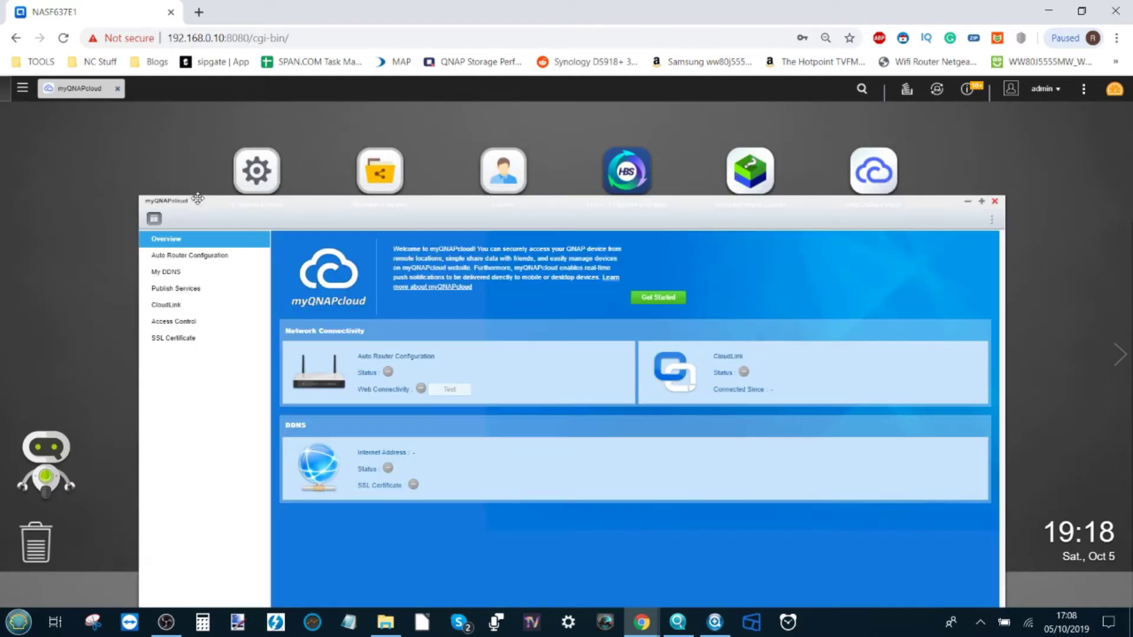
pyautogui.moveTo(580, 197); pyautogui.dragTo(567, 159)
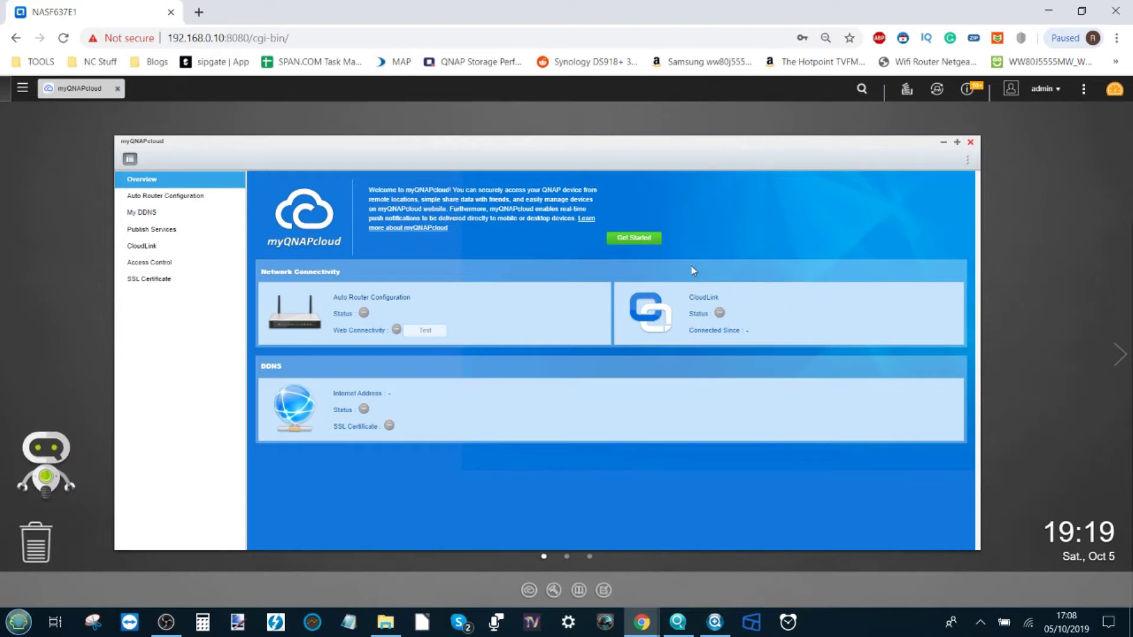
pyautogui.click(639, 239)
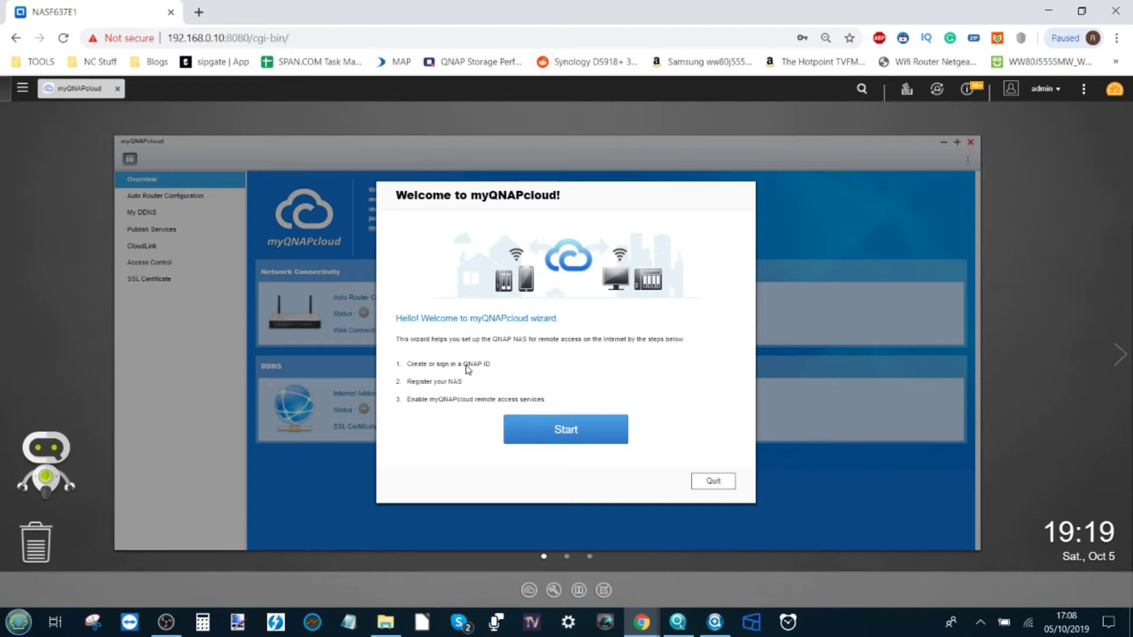
pyautogui.click(543, 425)
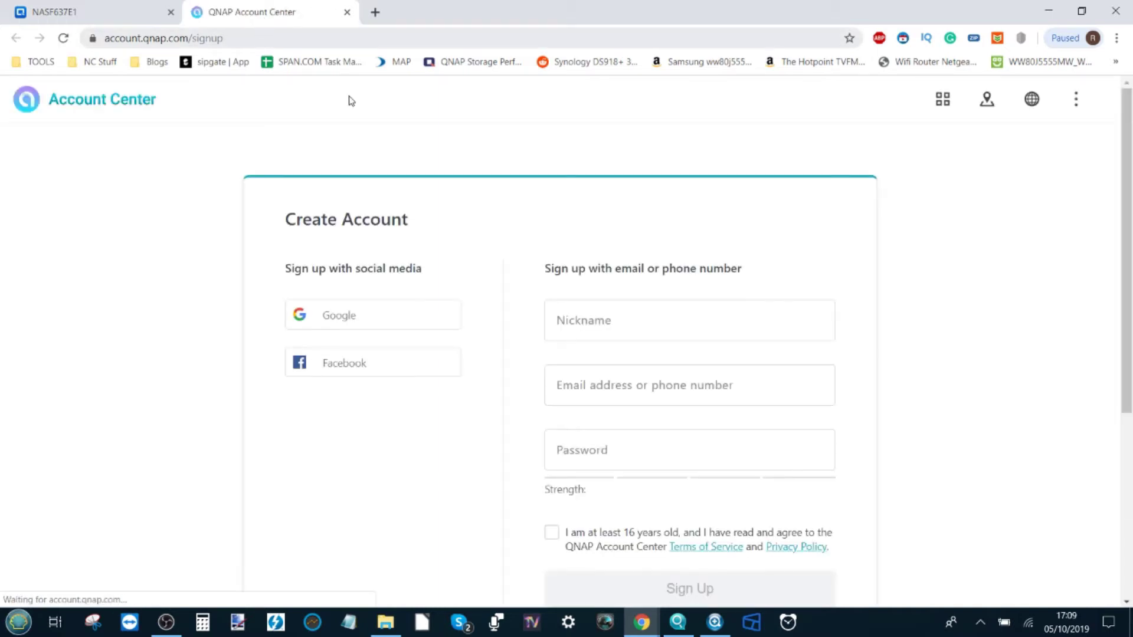
# Scroll through the Create Account sign-up form, then return to the NAS desktop tab.
pyautogui.scroll(-5, 466, 369)
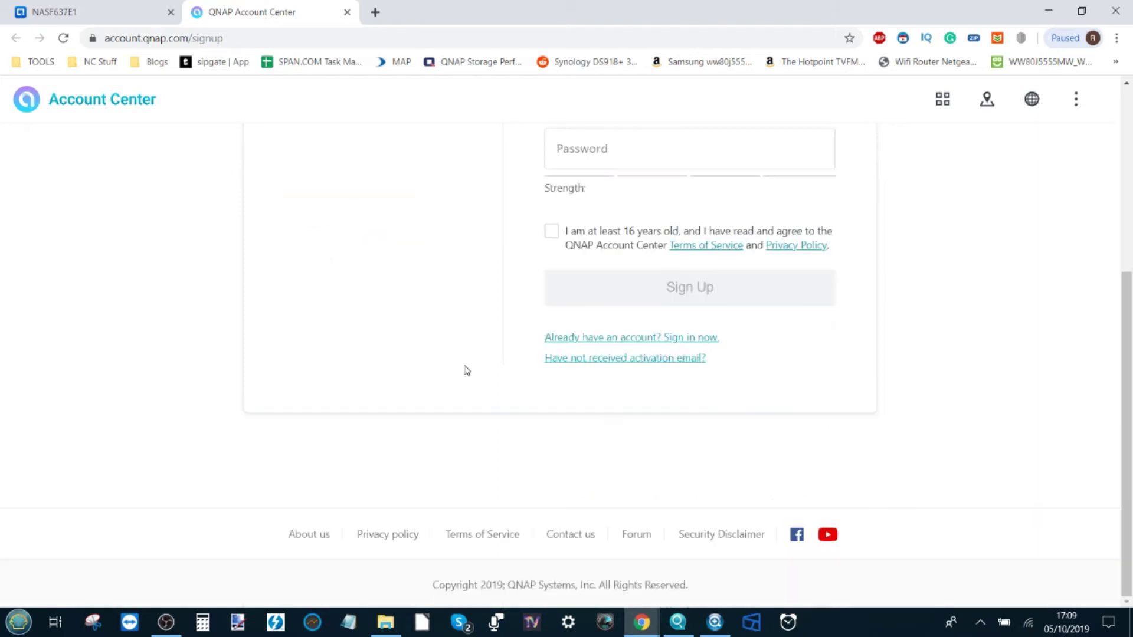
pyautogui.scroll(5, 429, 292)
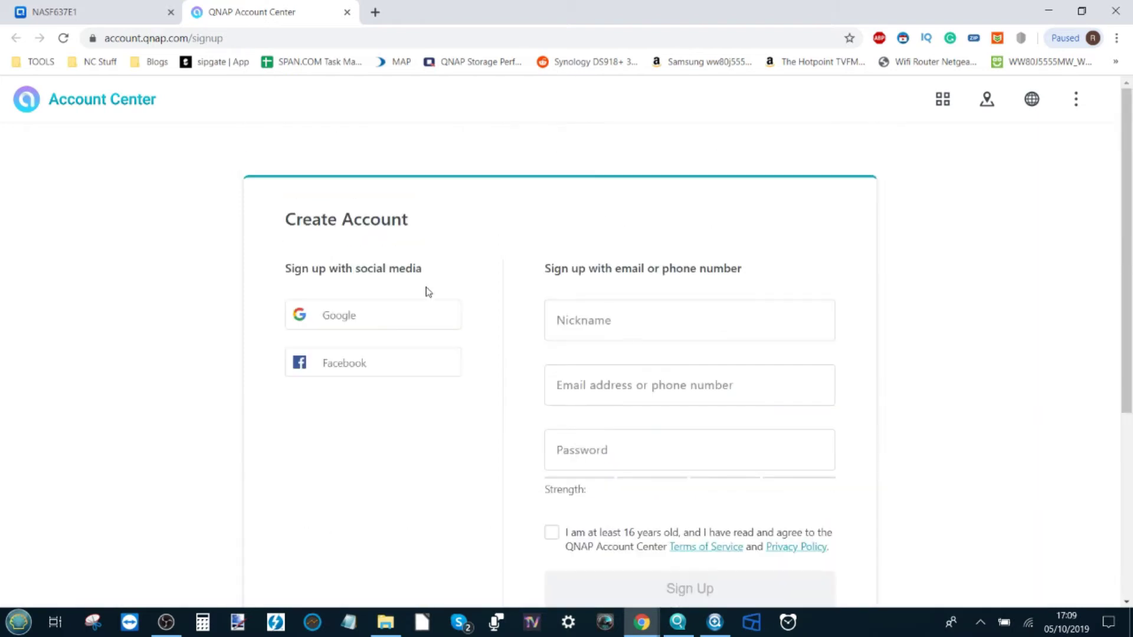
pyautogui.click(145, 8)
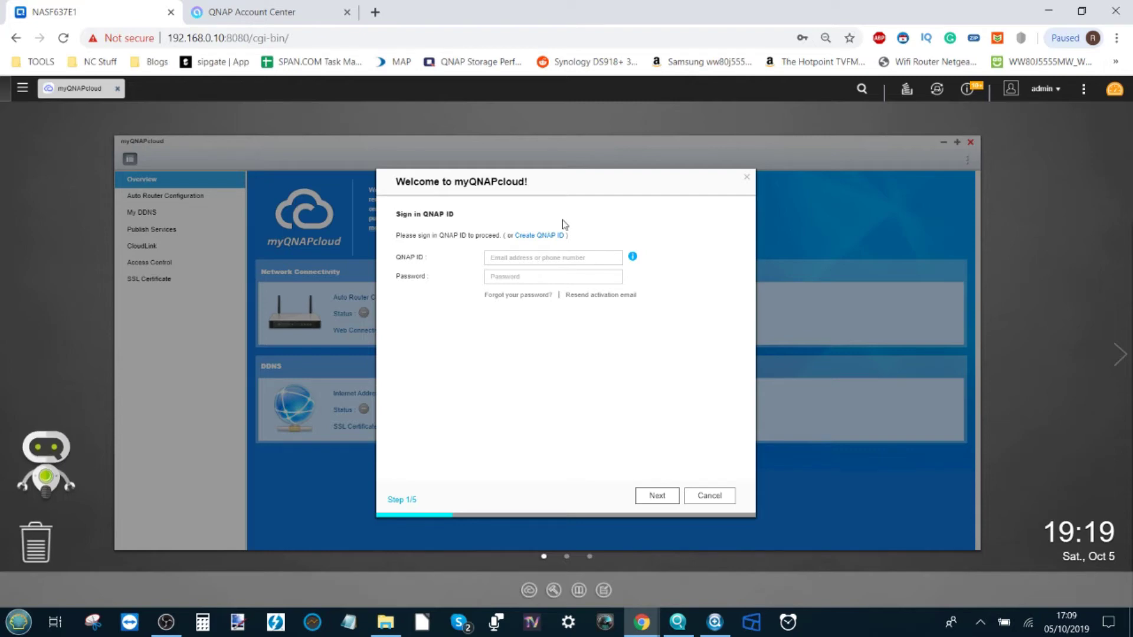
# Enter the QNAP ID e-mail and account password in the wizard and submit the sign-in.
pyautogui.click(548, 260)
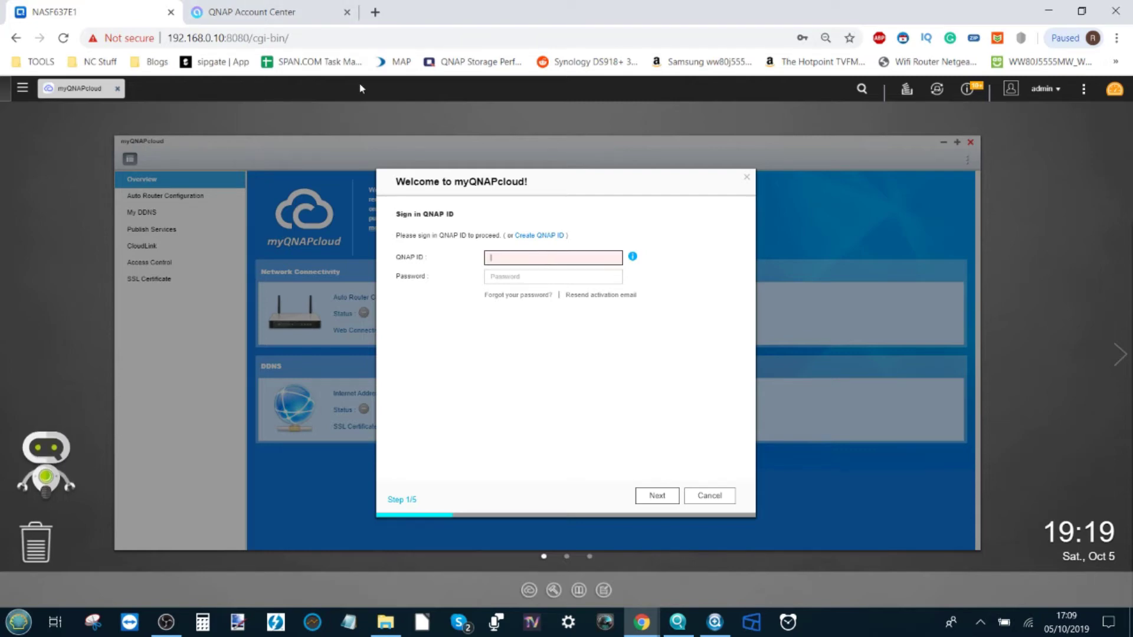
pyautogui.write('@')
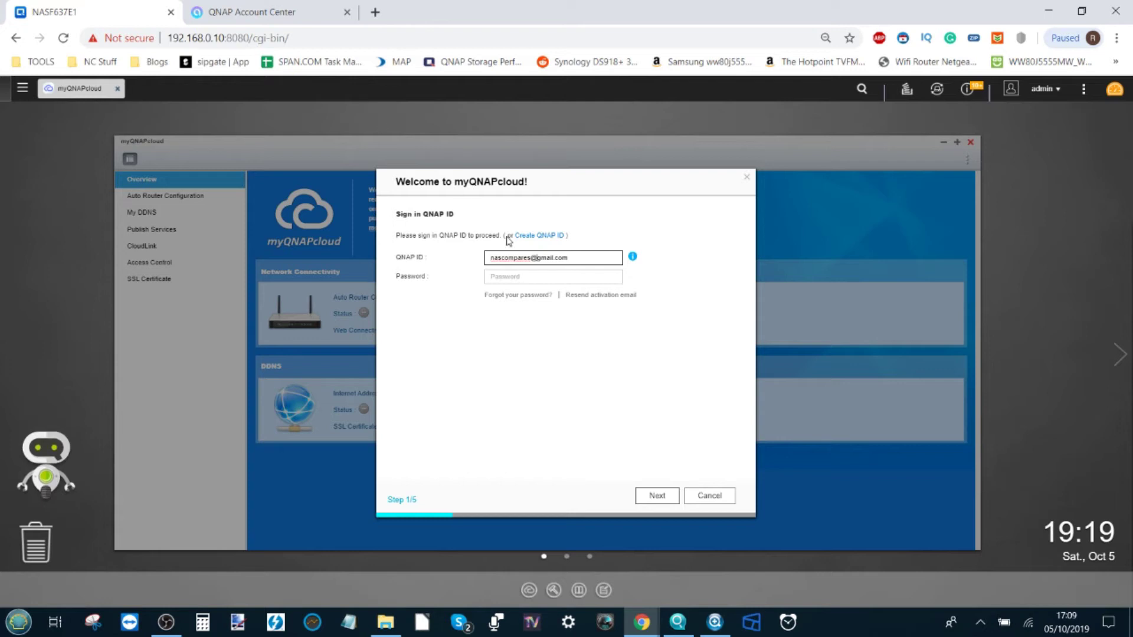
pyautogui.click(522, 279)
pyautogui.write('***')
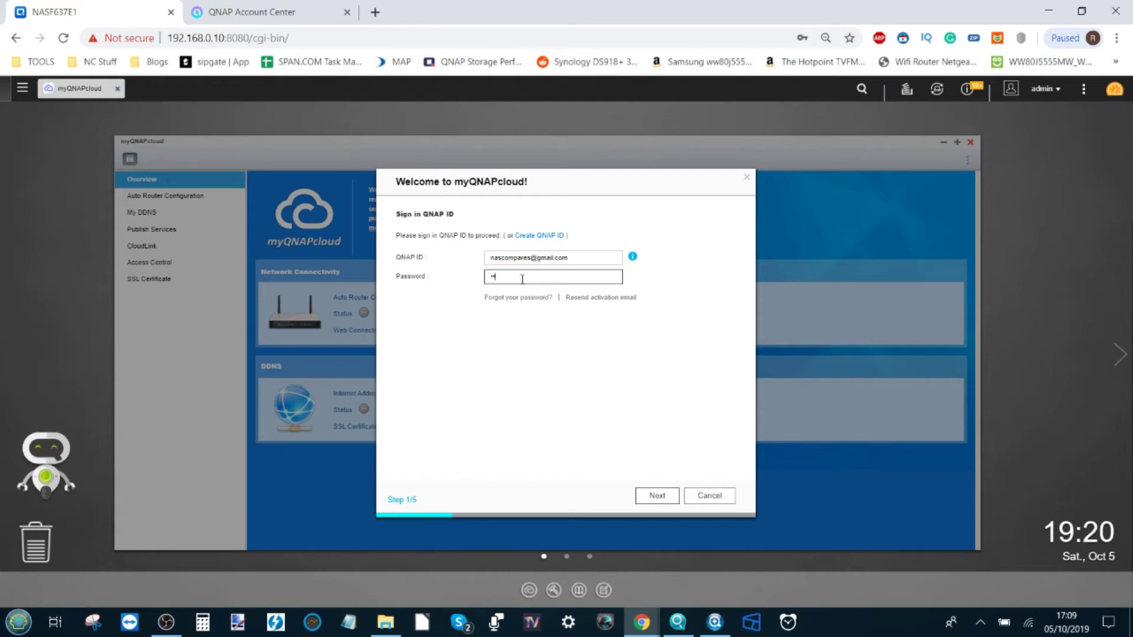
pyautogui.write('********')
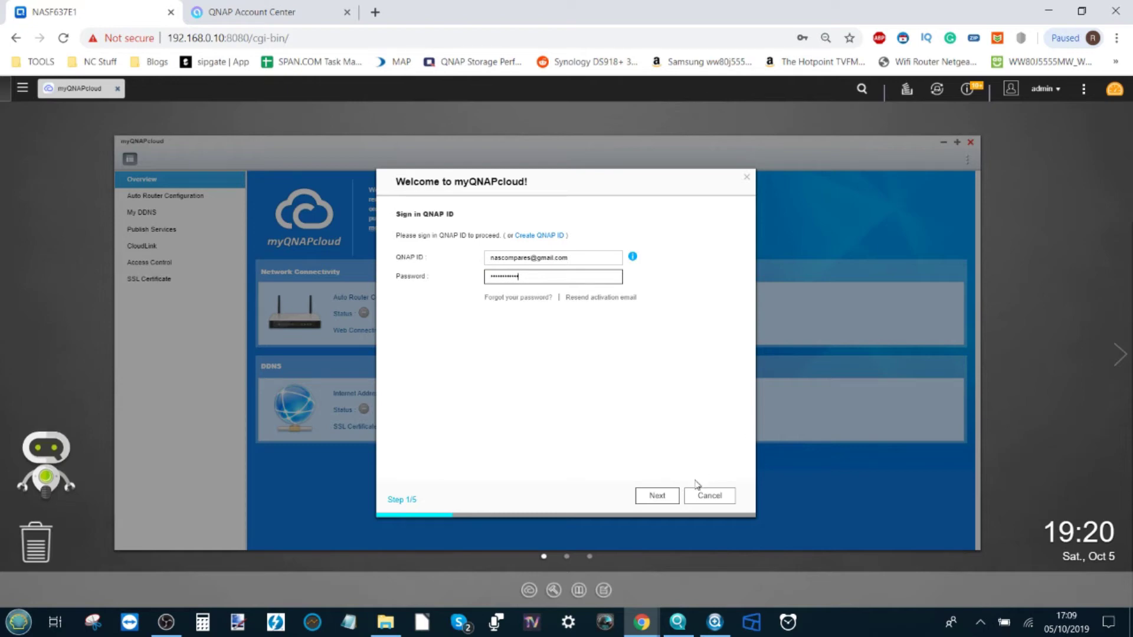
pyautogui.click(668, 495)
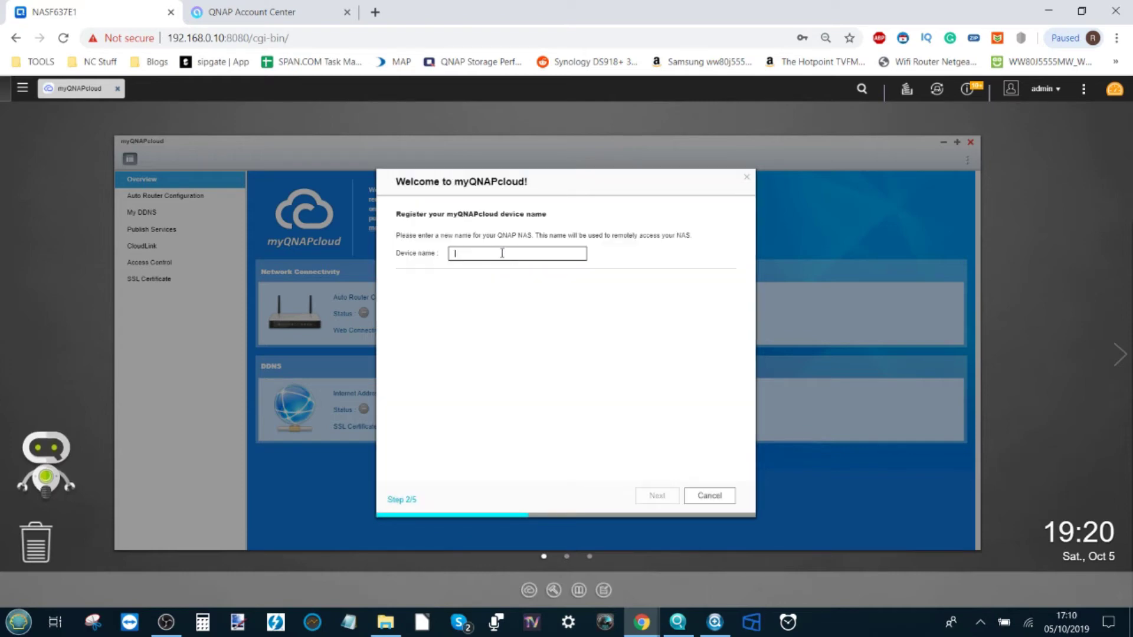
# Name the device NASCOMPARES and continue to the device configuration step.
pyautogui.write('NASCOMPARES')
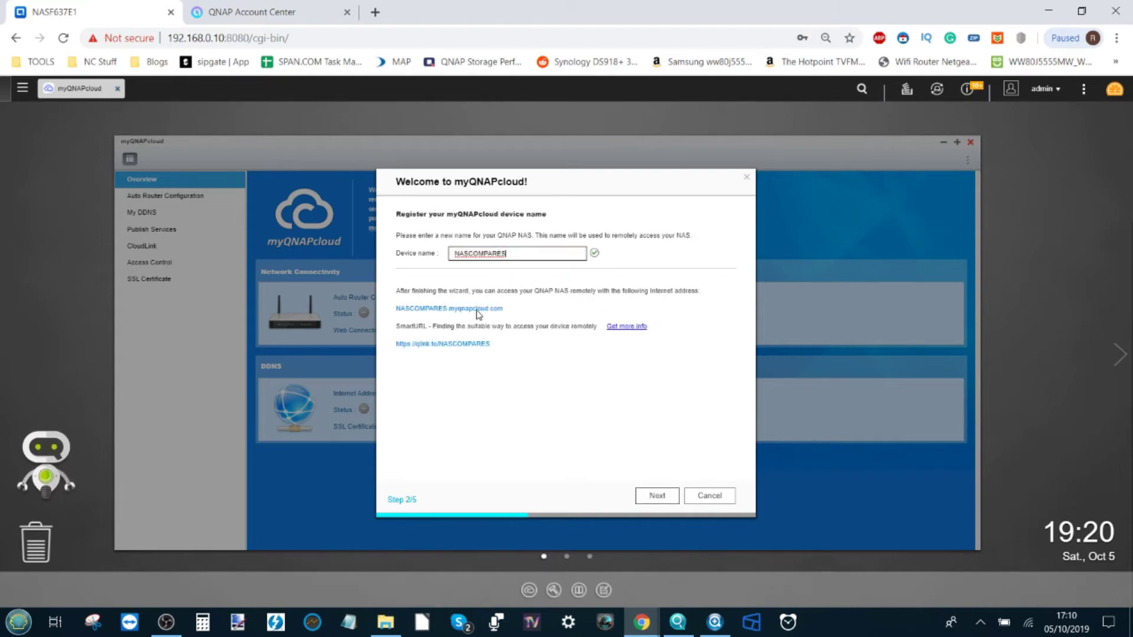
pyautogui.click(518, 315)
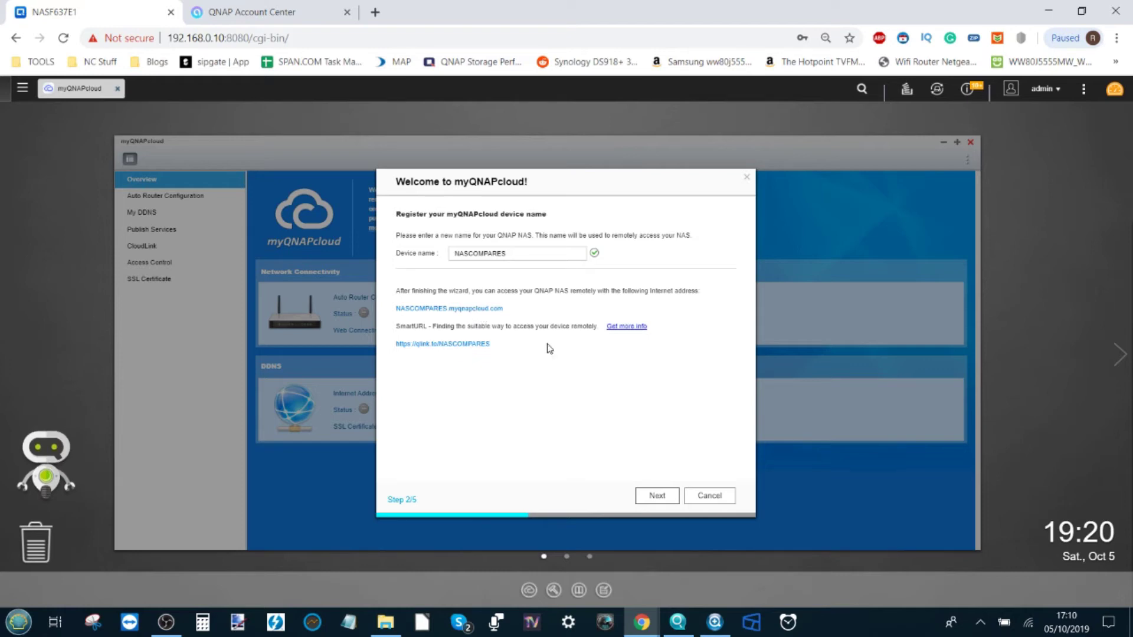
pyautogui.click(659, 498)
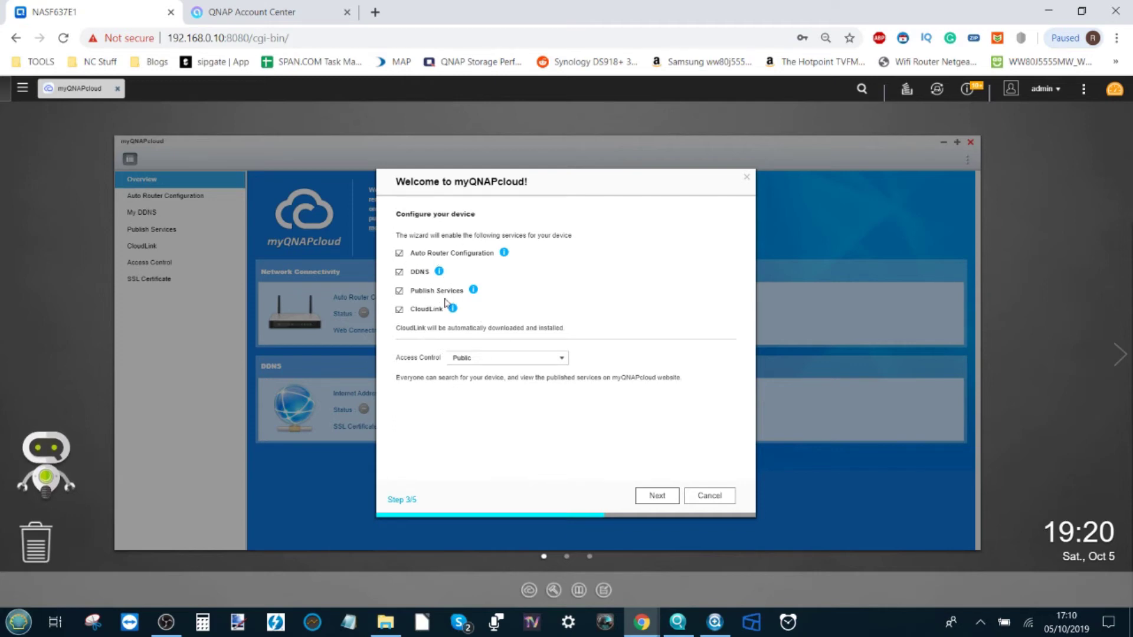
# Register the NAS with Auto Router Configuration, DDNS, Publish Services, CloudLink and Public access.
pyautogui.click(657, 496)
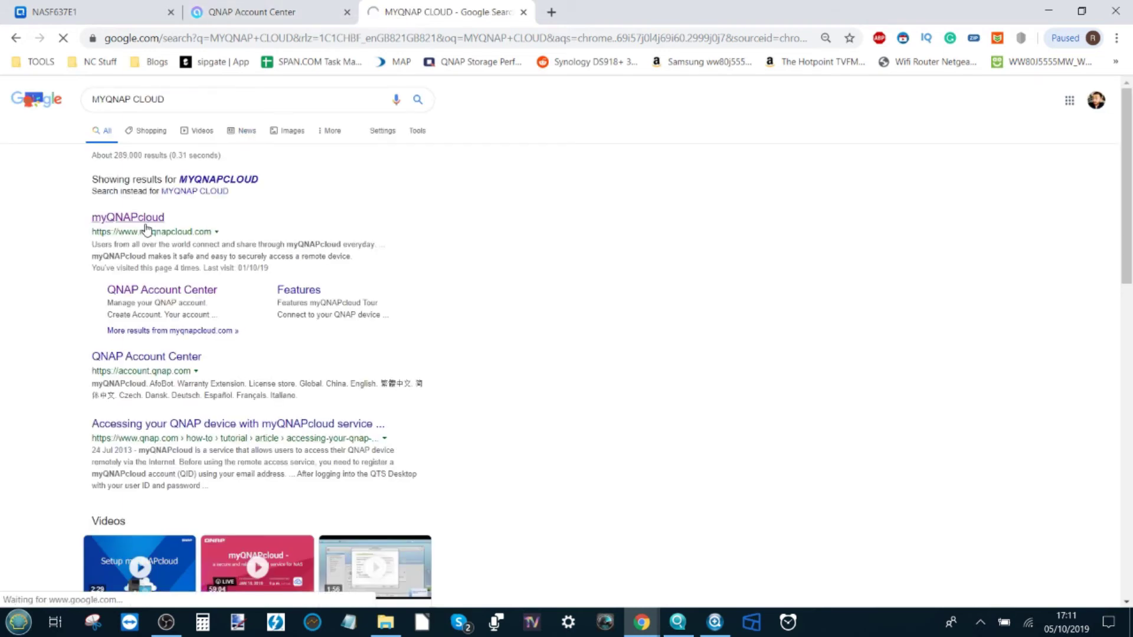
# Open the official myQNAPcloud site from the Google 'MYQNAP CLOUD' results.
pyautogui.click(146, 229)
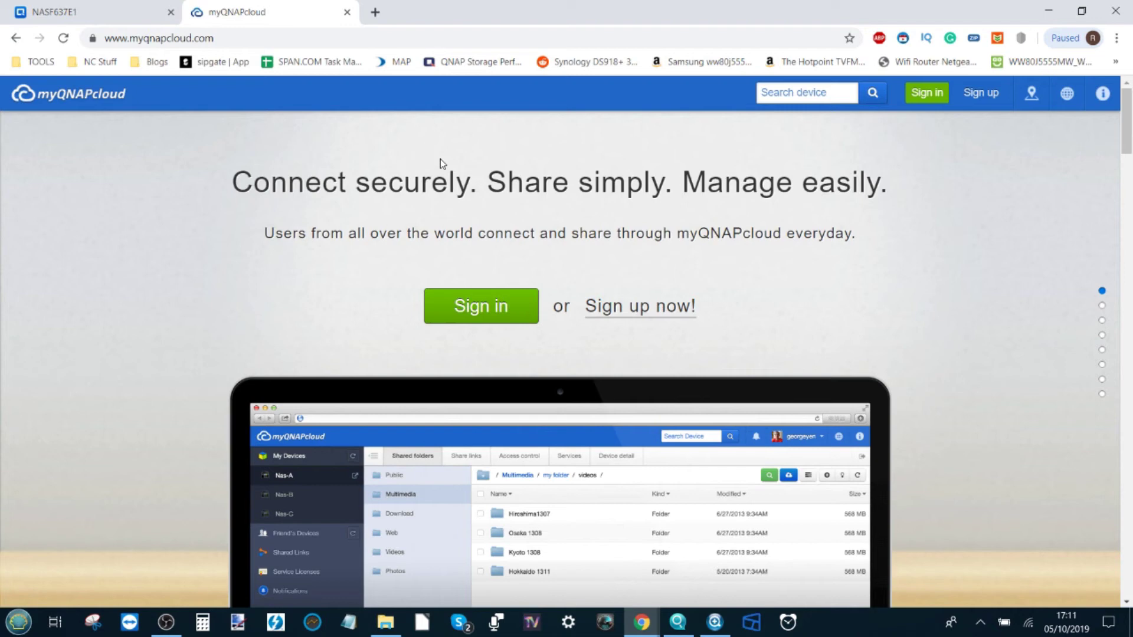
# Return to the NAS tab once myqnapcloud.com has loaded.
pyautogui.click(54, 12)
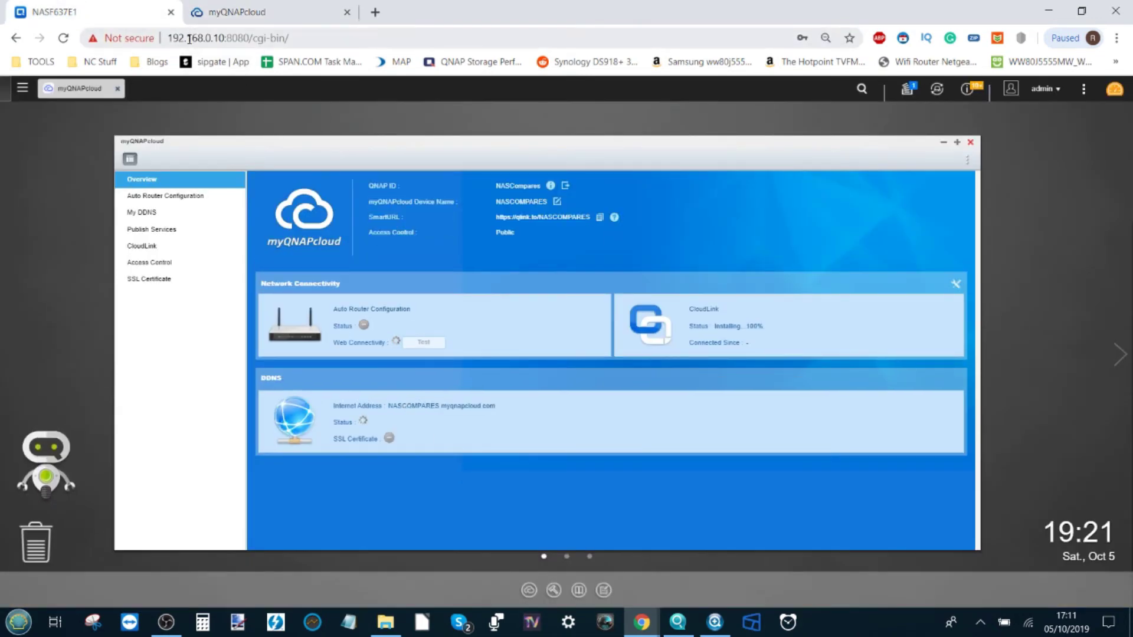
# Switch the laptop's Wi-Fi from Tenda_3347B4 to the NTGR_BB4B_5G network.
pyautogui.click(230, 38)
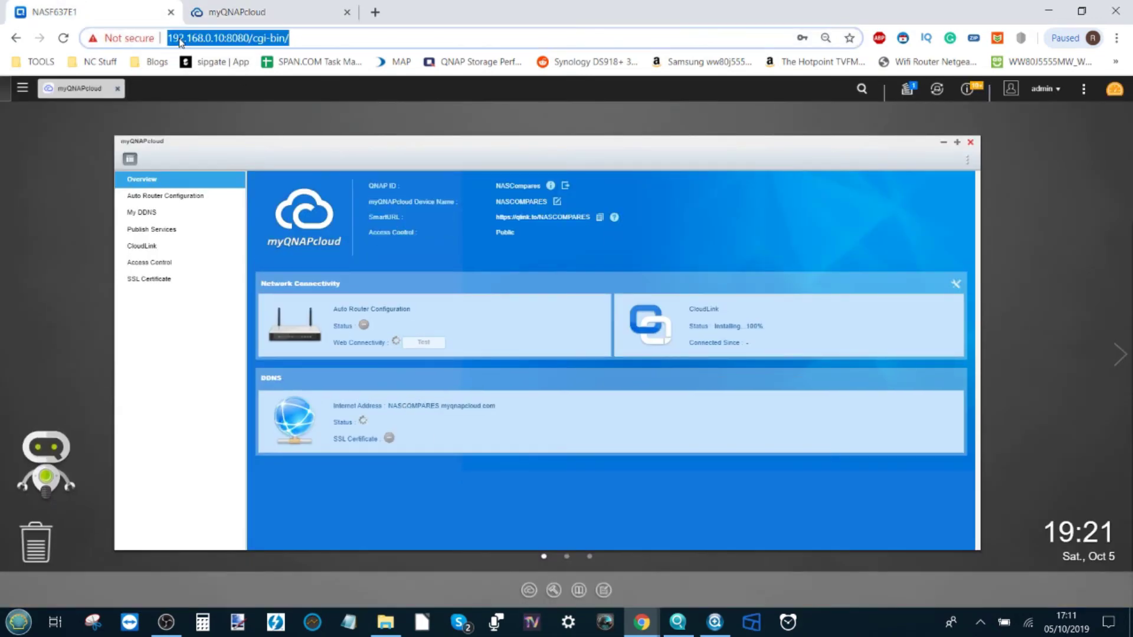
pyautogui.click(1028, 623)
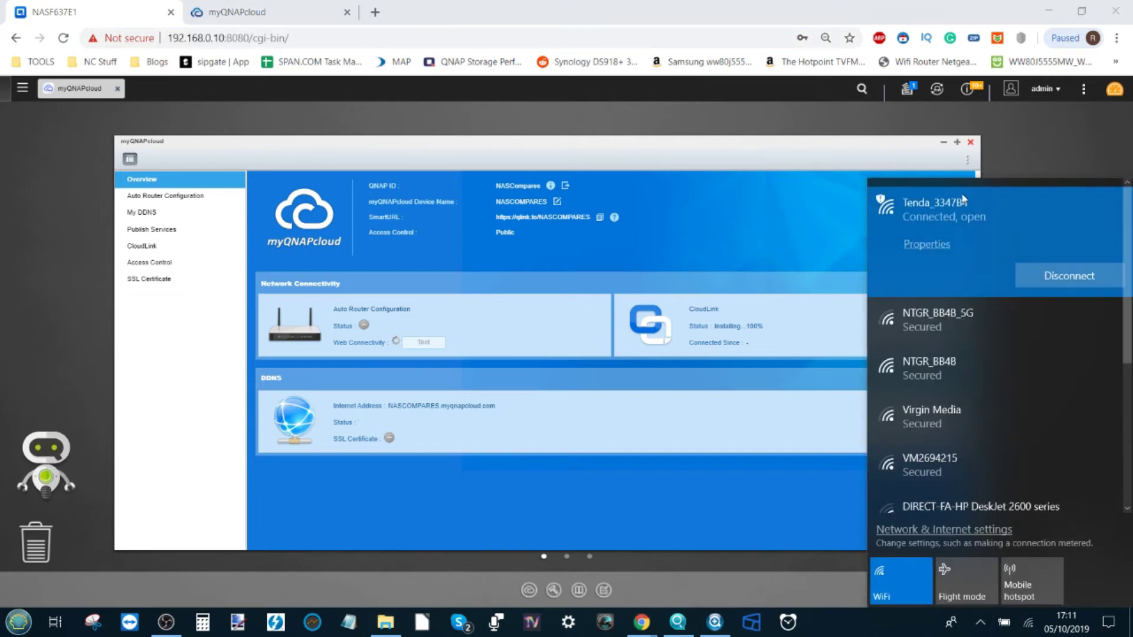
pyautogui.click(931, 320)
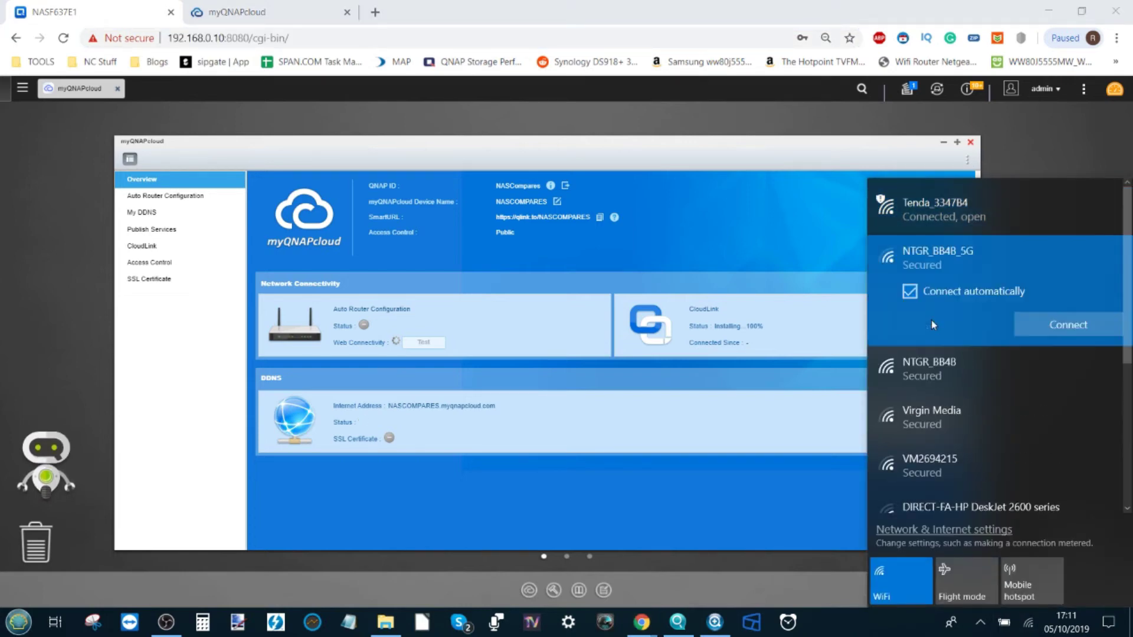
pyautogui.click(1057, 329)
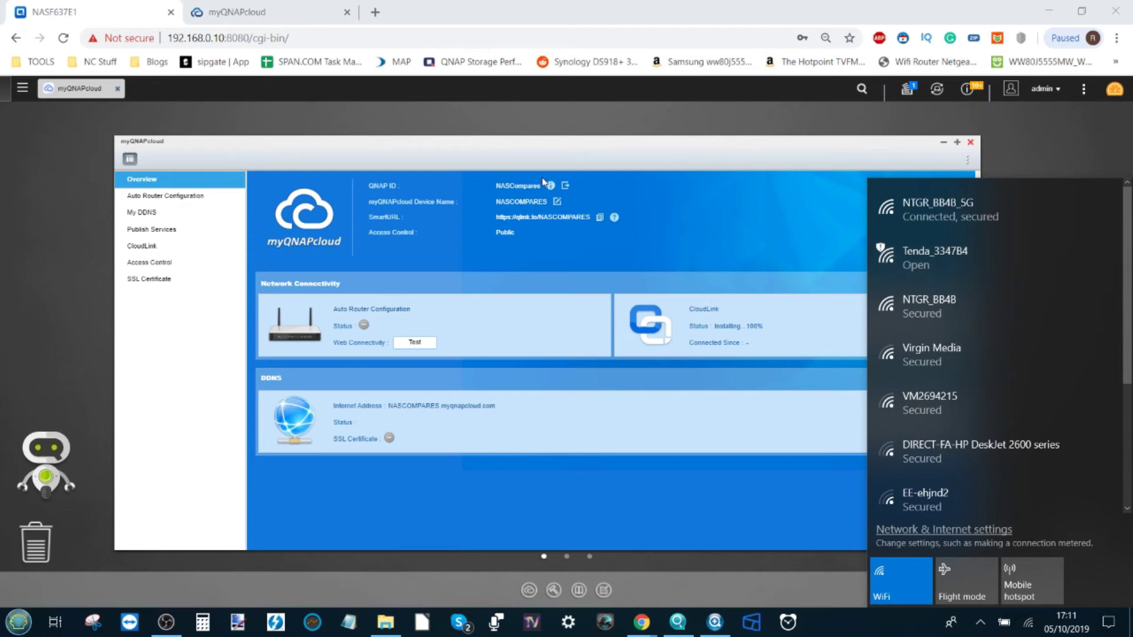
pyautogui.click(172, 37)
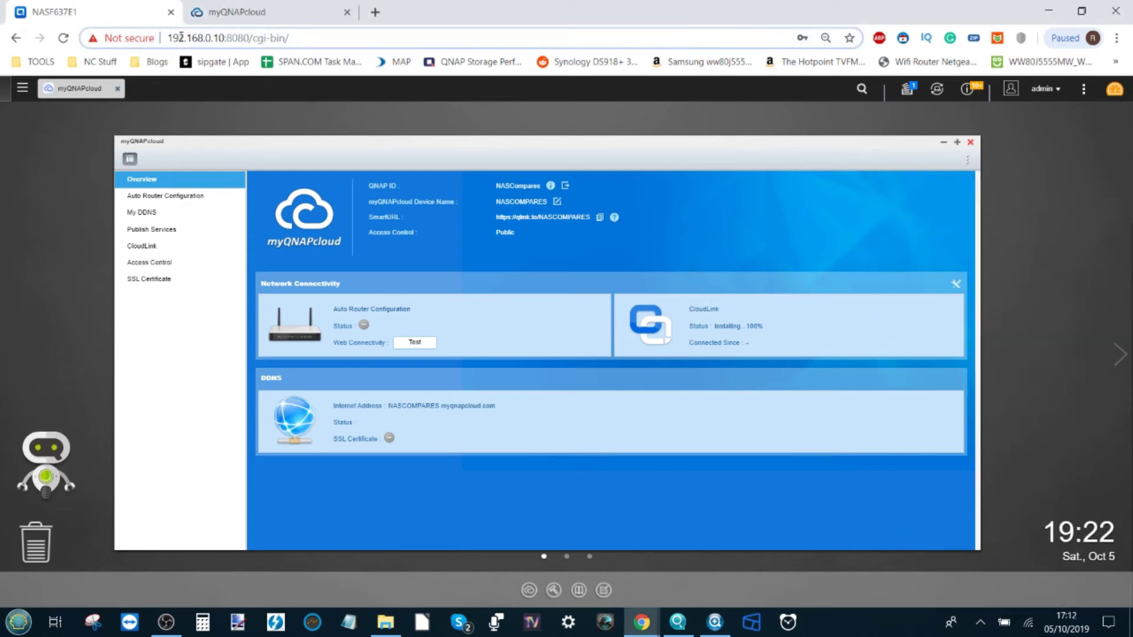
# Reload the local 192.168.0.10 NAS page, confirming the reload, then go to the myQNAPcloud tab.
pyautogui.press('Return')
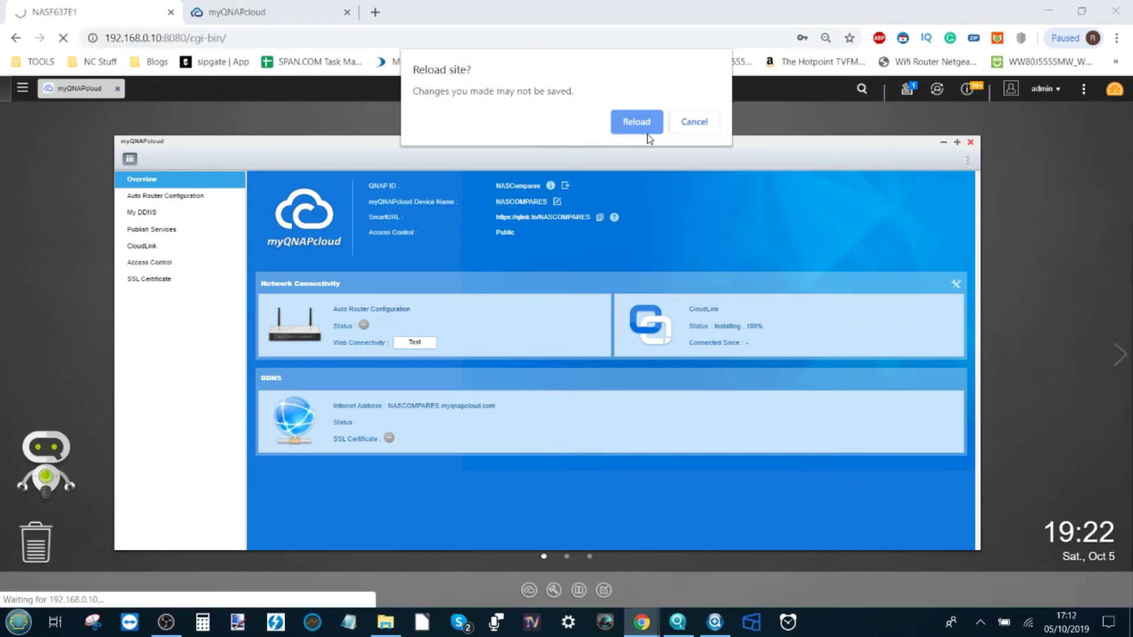
pyautogui.click(645, 117)
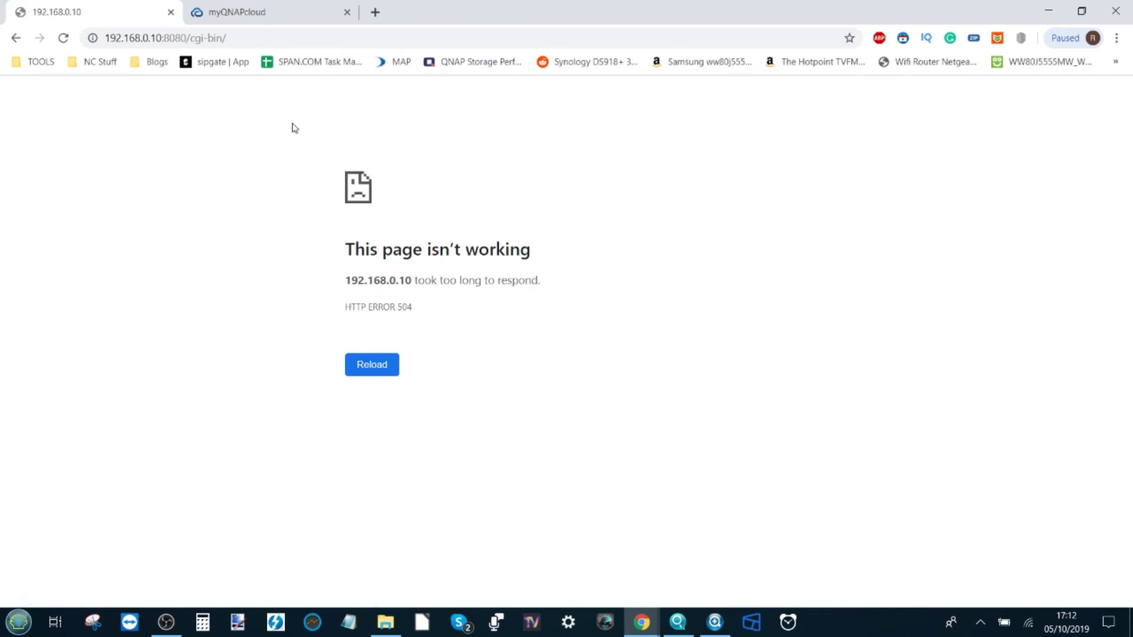
pyautogui.click(265, 7)
# Sign in on myqnapcloud.com with the account e-mail and password, fixing a mistyped entry.
pyautogui.click(498, 307)
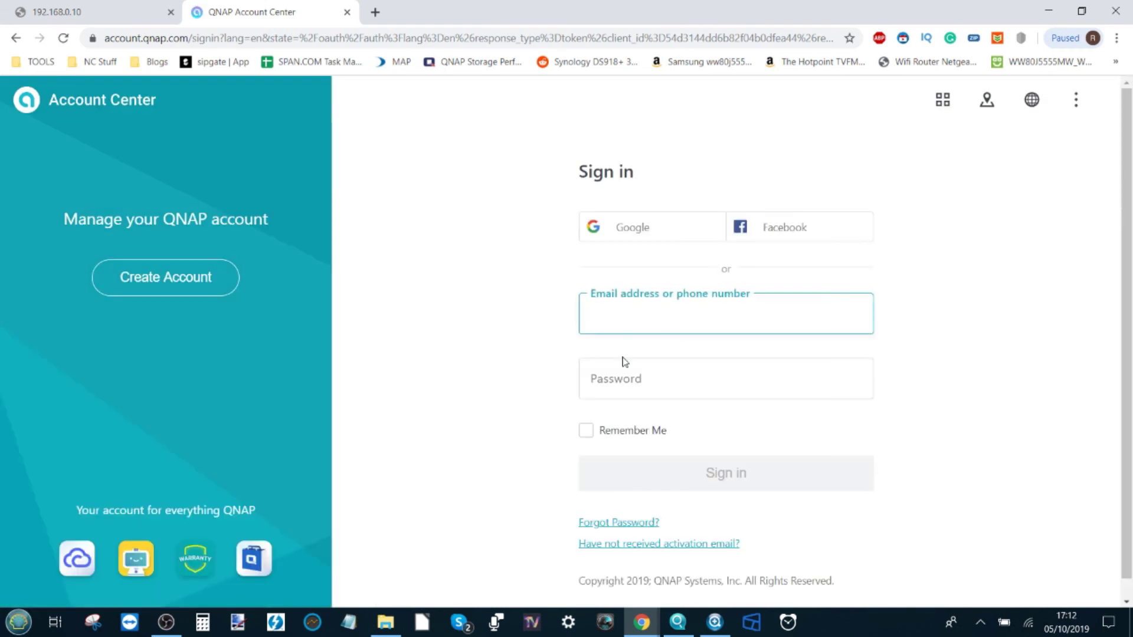
pyautogui.click(675, 315)
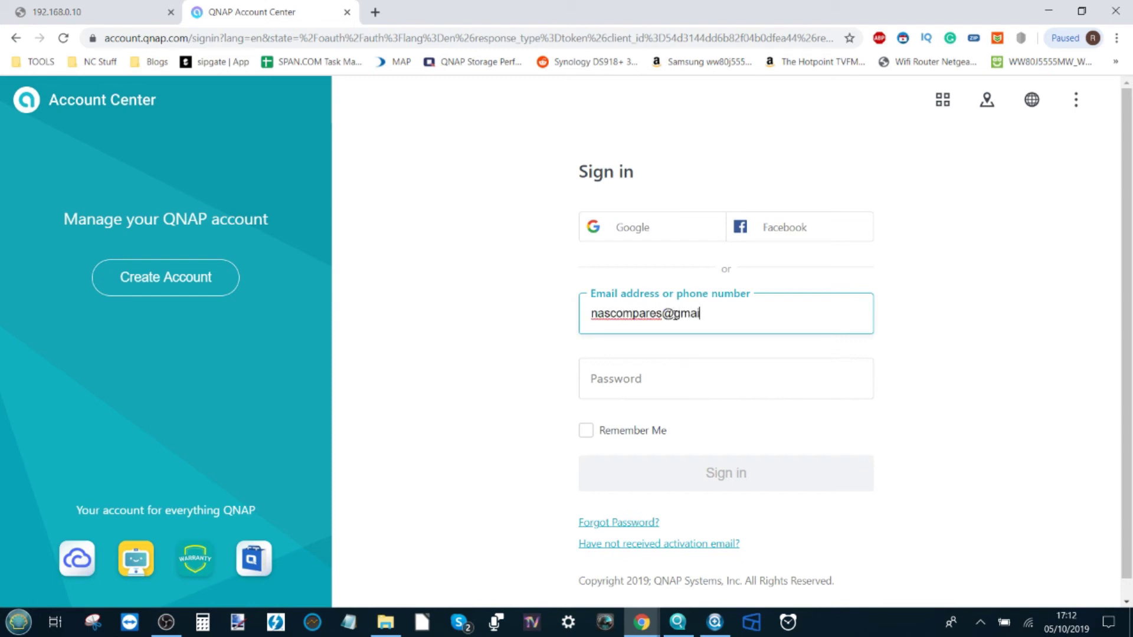
pyautogui.press('Tab')
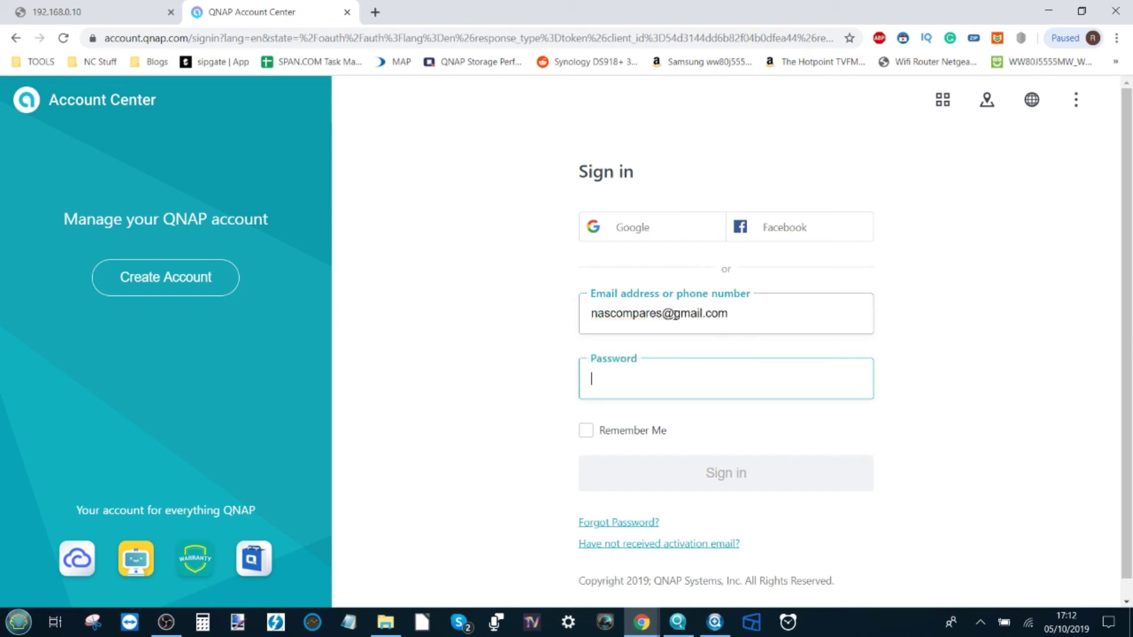
pyautogui.write('••')
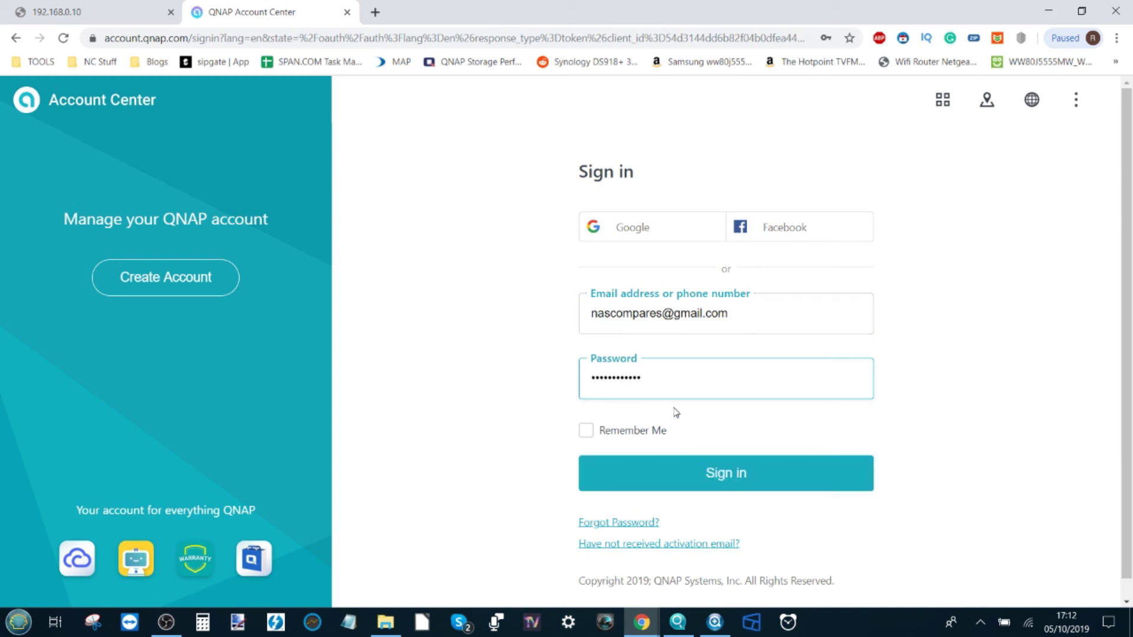
pyautogui.click(701, 477)
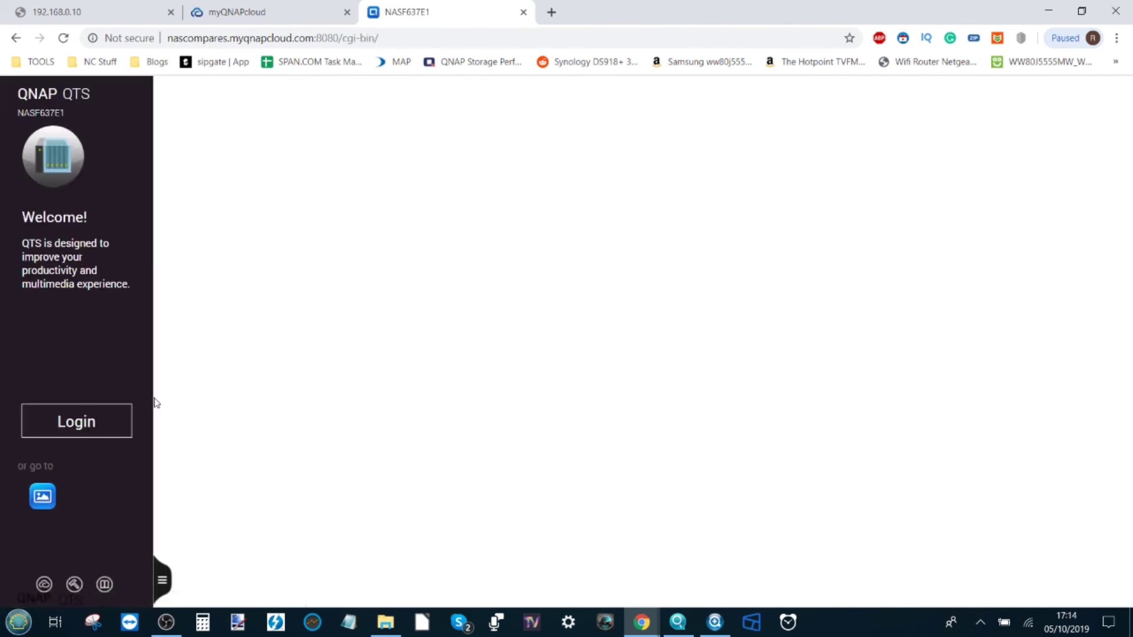
# Sign in to the NAS as admin, decline saving the password, and go back to the myQNAPcloud page.
pyautogui.click(96, 430)
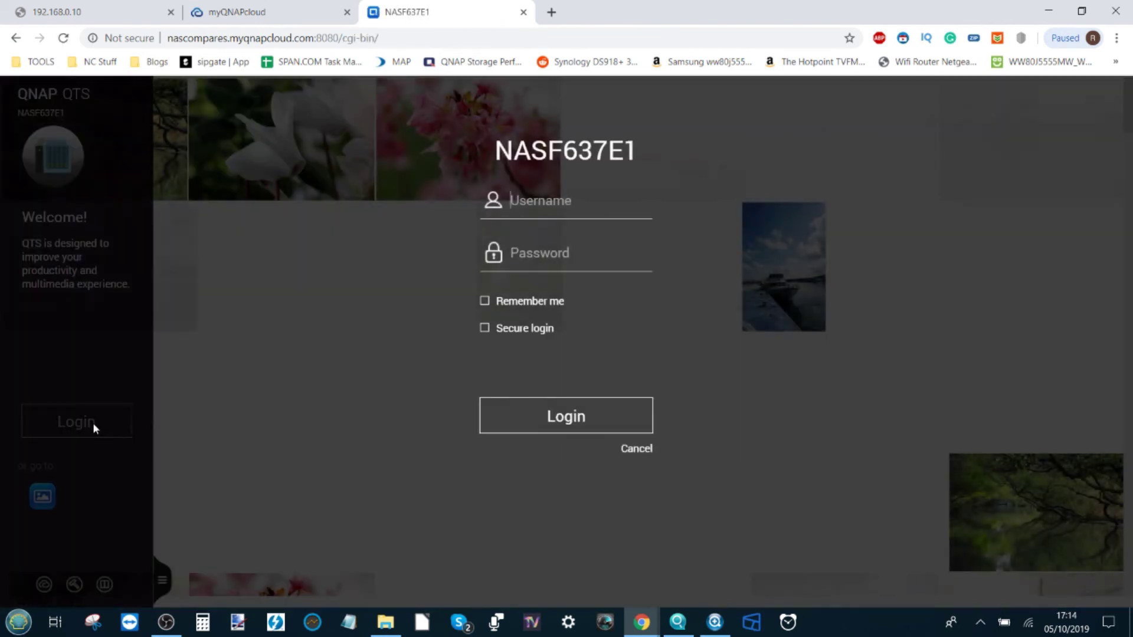
pyautogui.write('admin')
pyautogui.press('Tab')
pyautogui.write('••••')
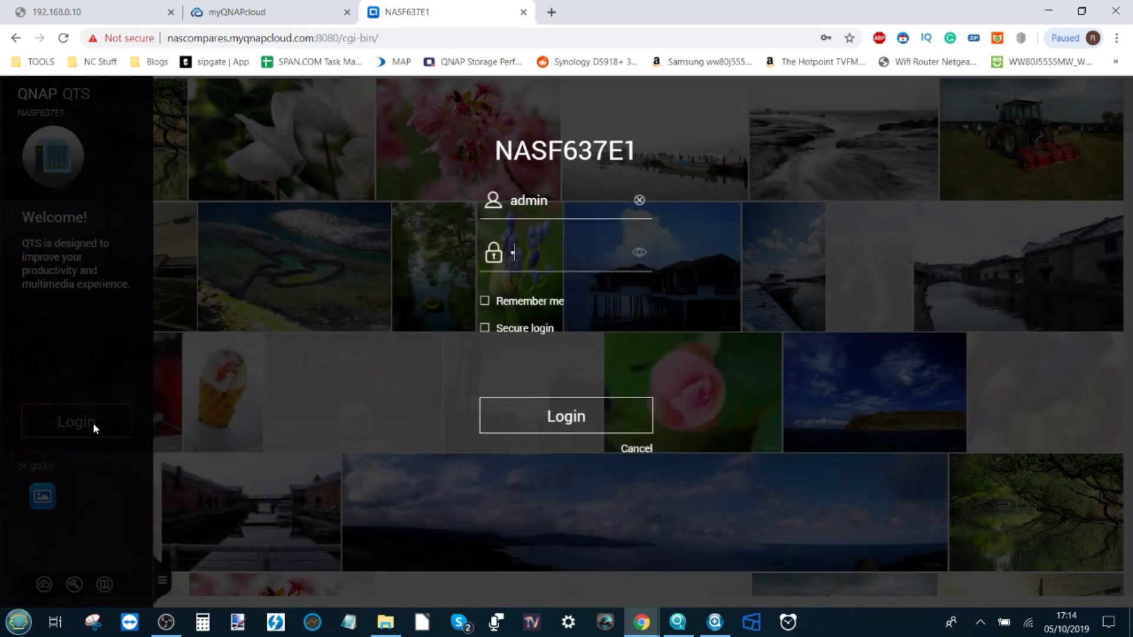
pyautogui.write('•••')
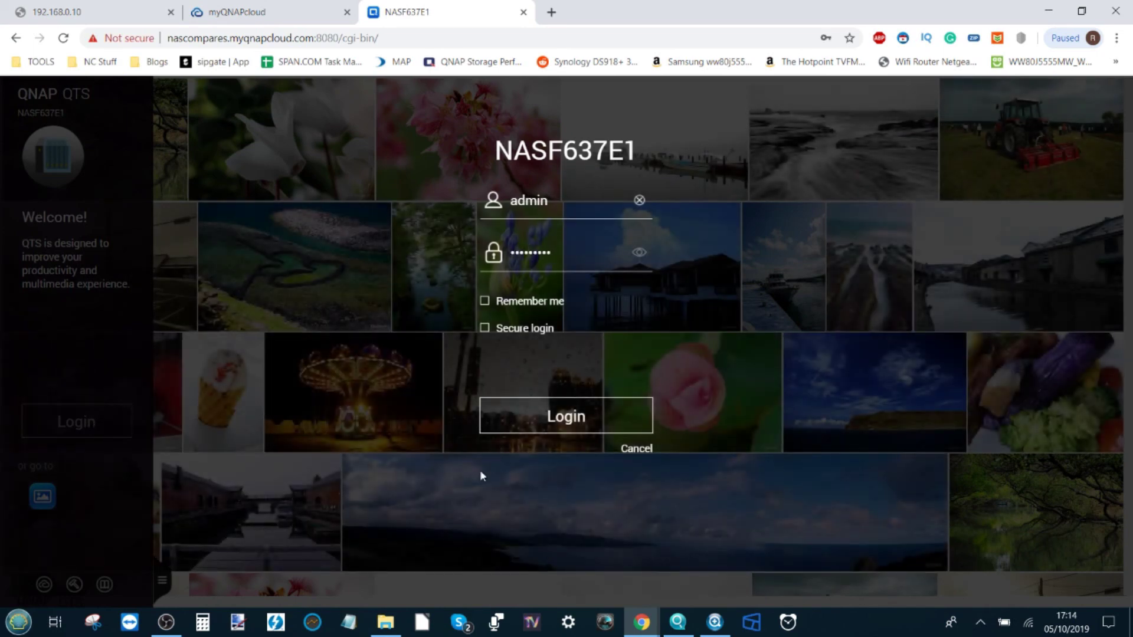
pyautogui.click(531, 420)
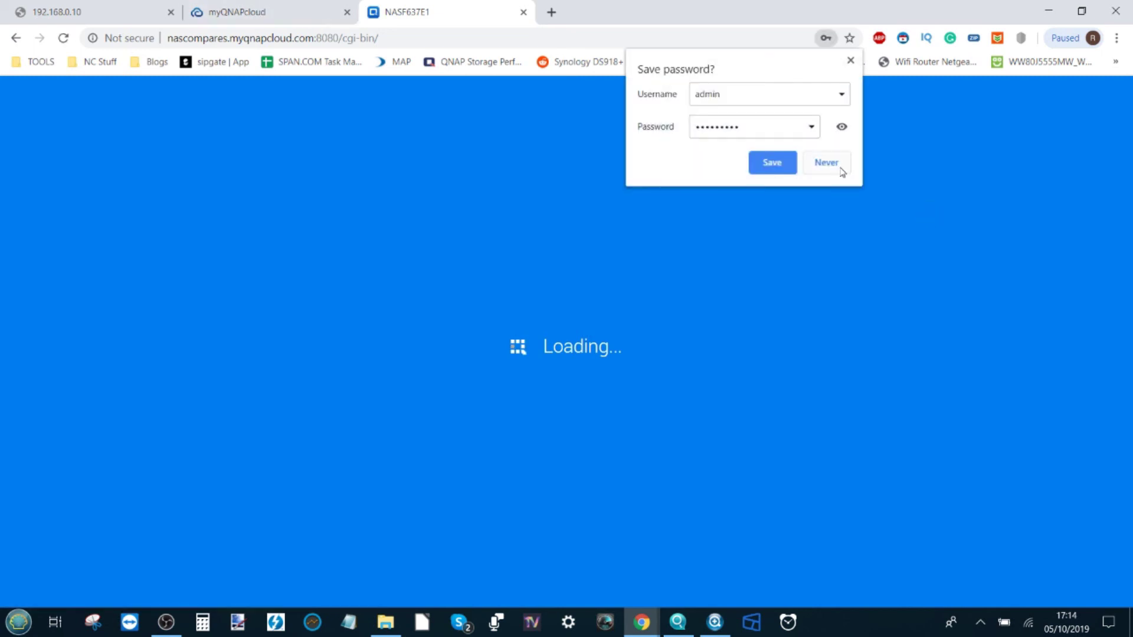
pyautogui.click(839, 168)
pyautogui.click(318, 7)
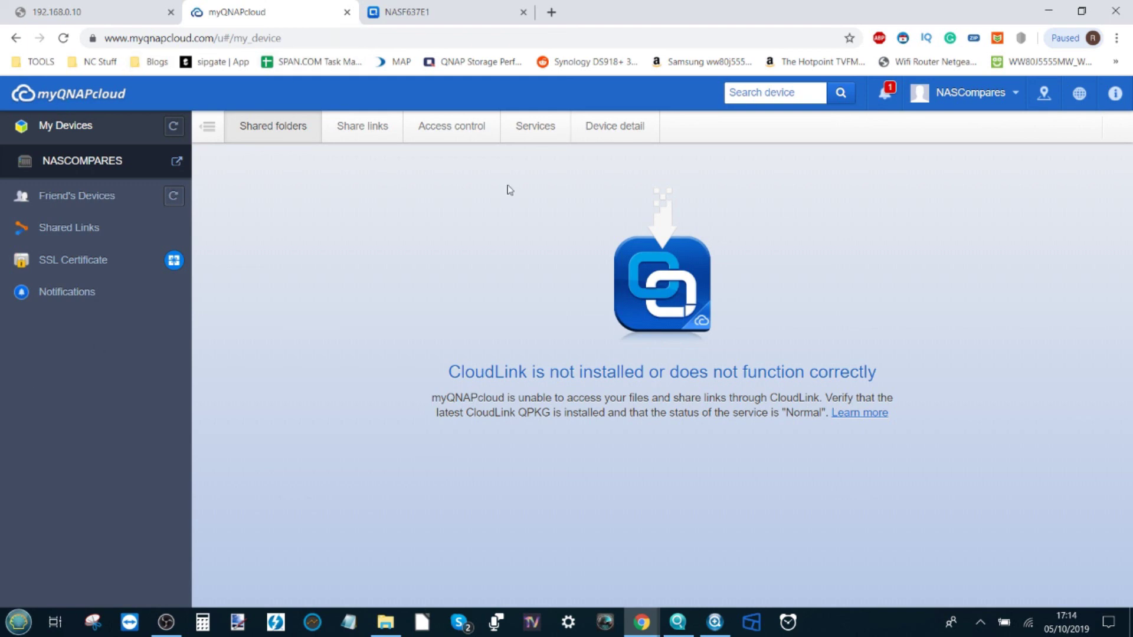
# On the NASF637E1 tab, close the Firmware Update dialog and highlight the nascompares.myqnapcloud.com domain.
pyautogui.click(444, 9)
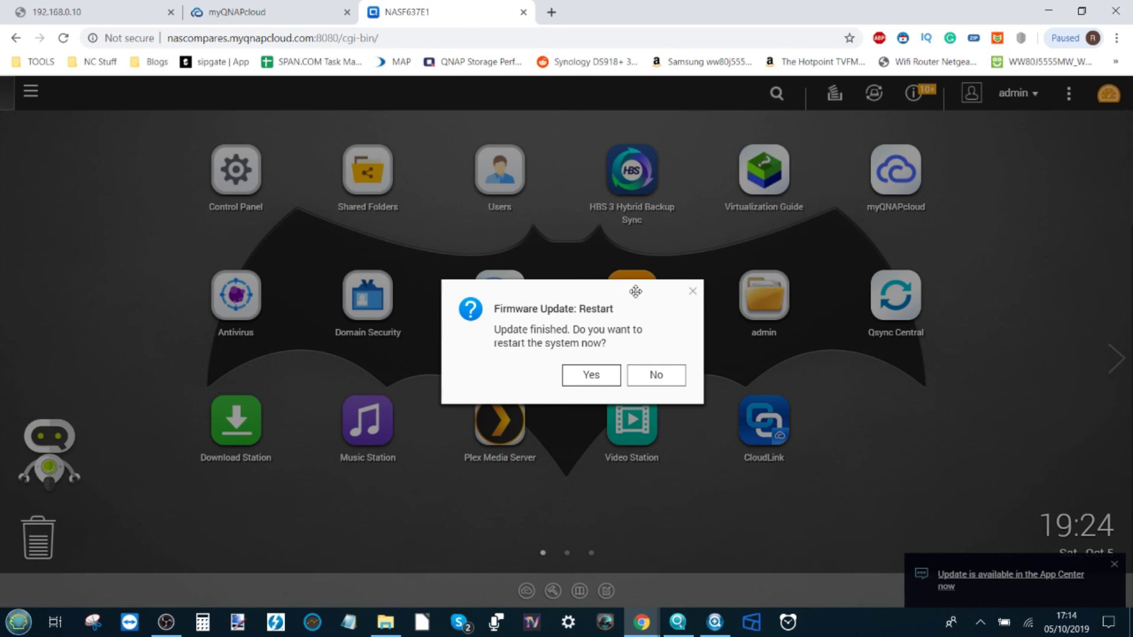
pyautogui.click(693, 291)
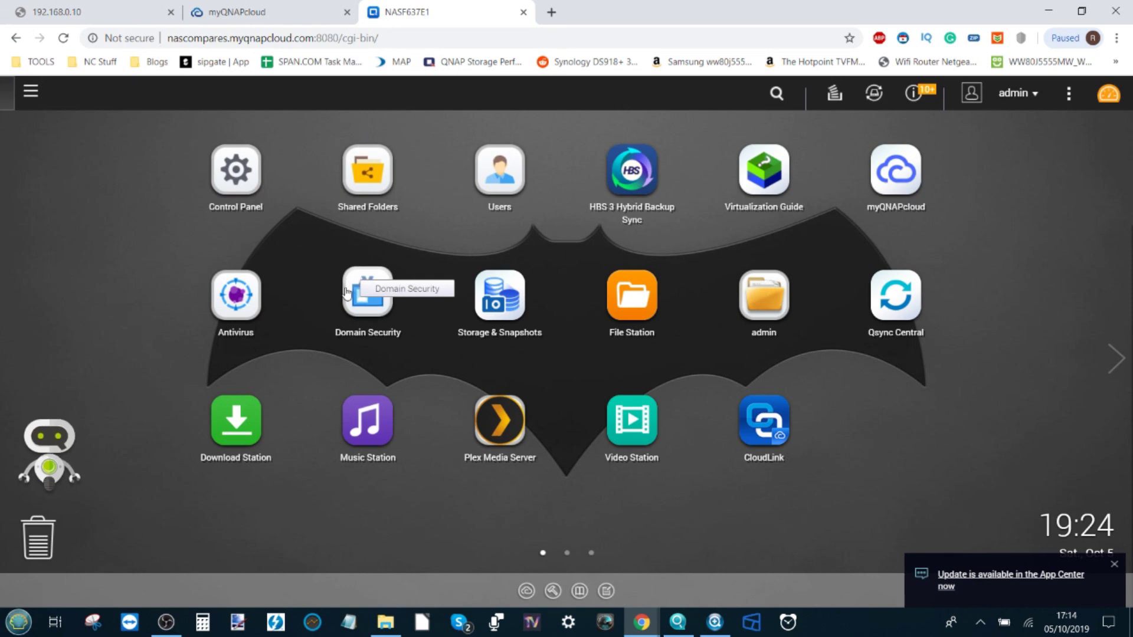
pyautogui.doubleClick(285, 38)
pyautogui.moveTo(314, 37); pyautogui.dragTo(160, 38)
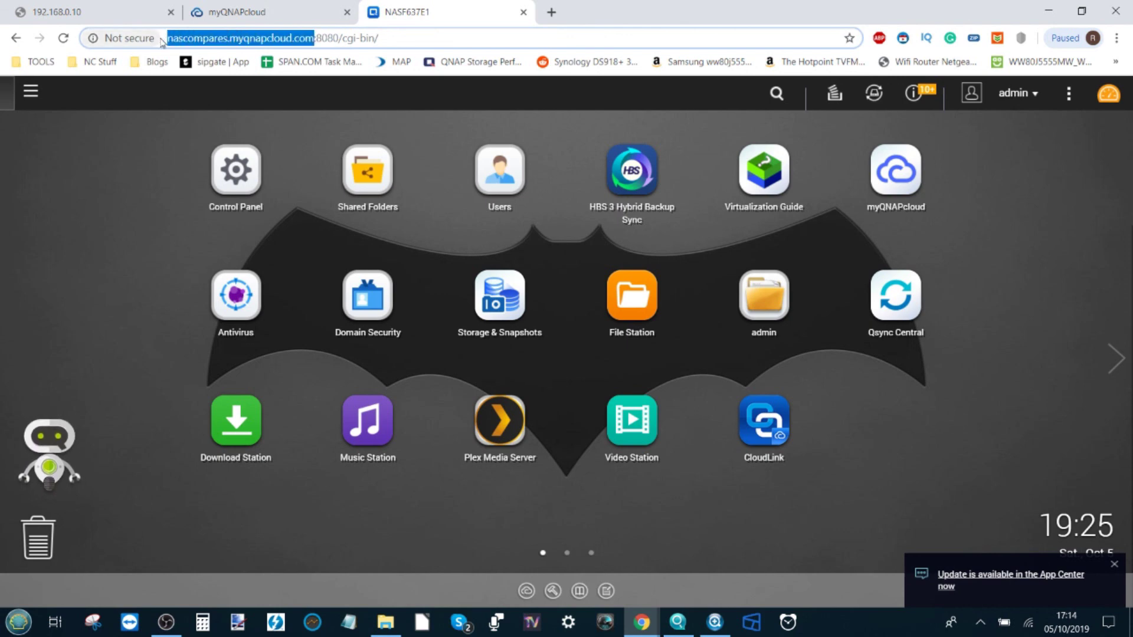
pyautogui.click(203, 39)
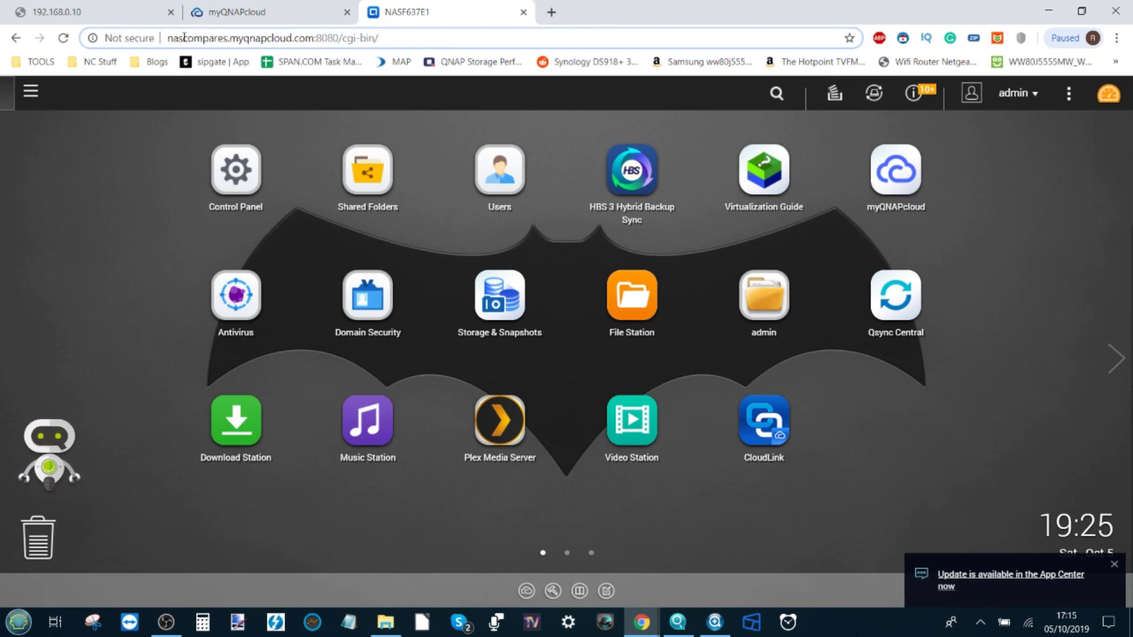
pyautogui.moveTo(170, 39); pyautogui.dragTo(315, 39)
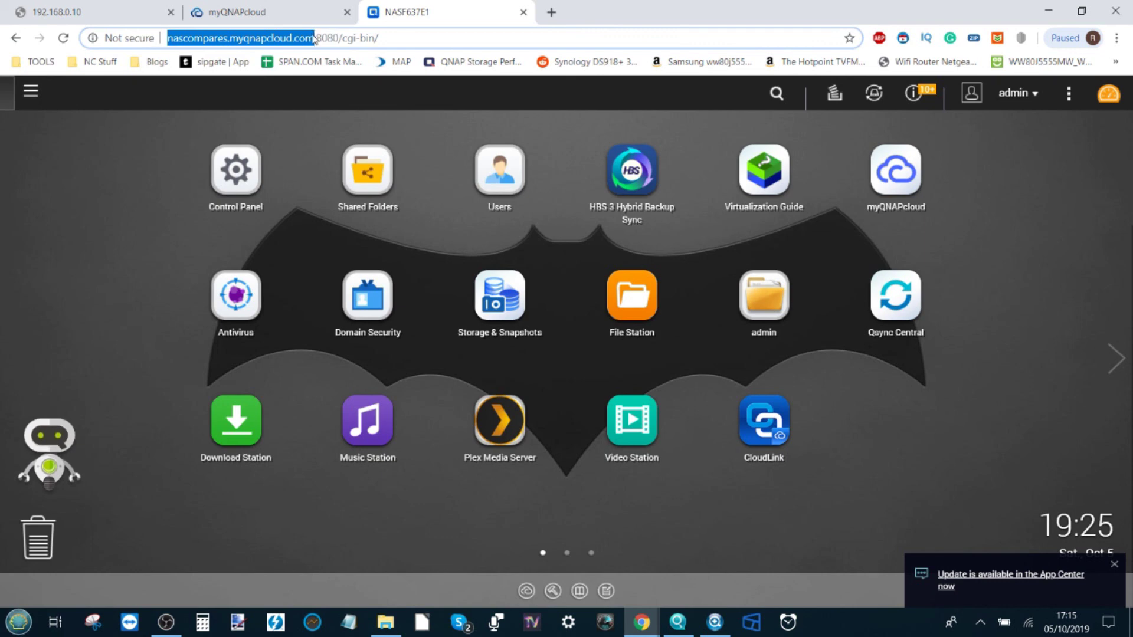